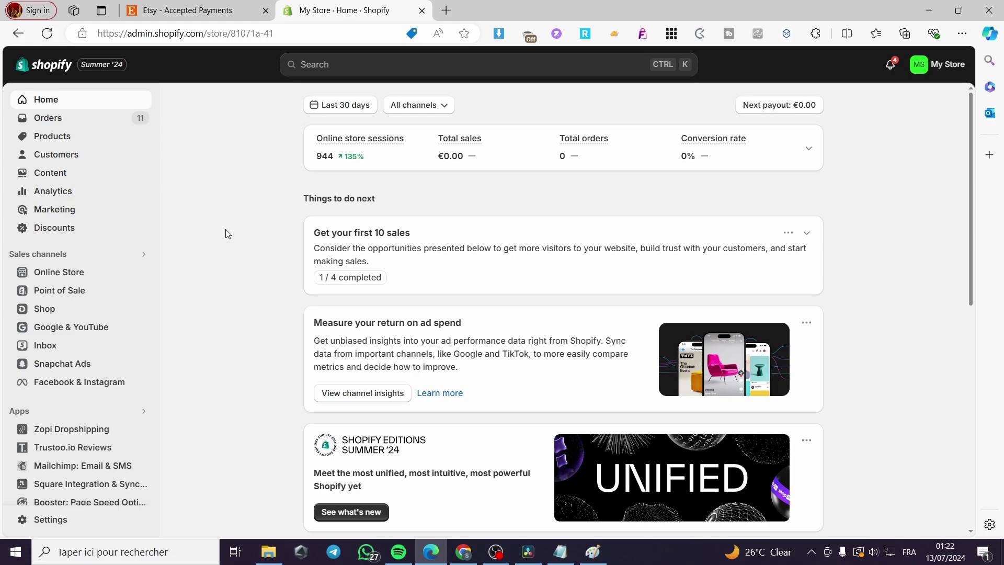
Go to Online Store themes, launch the Dawn theme editor, and scroll the Home page preview.
click(44, 277)
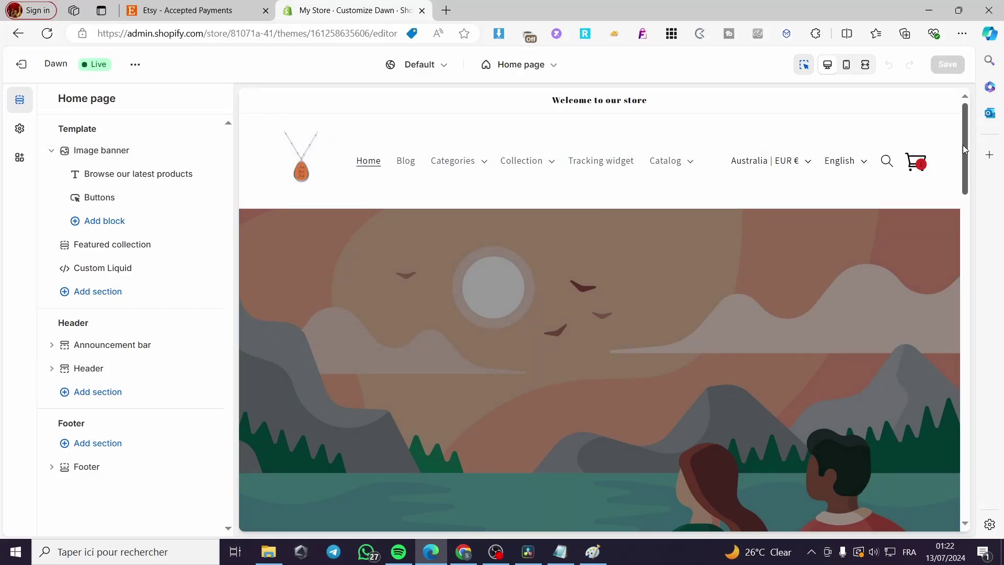
drag(962, 146, 983, 387)
scroll(687, 327, down, 15)
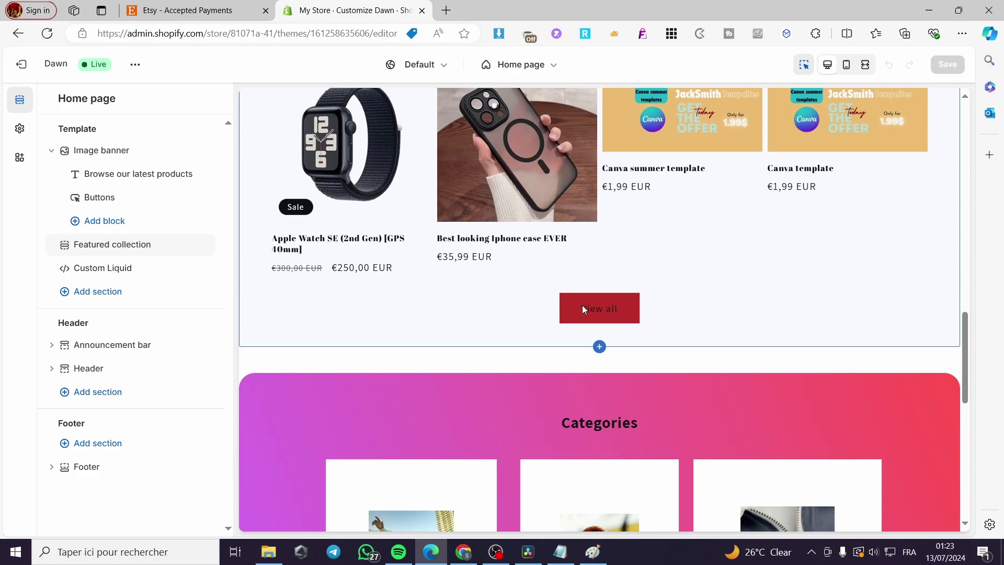
Bring up the Featured collection settings after a brief look at Custom Liquid, scrolling through its options.
click(582, 309)
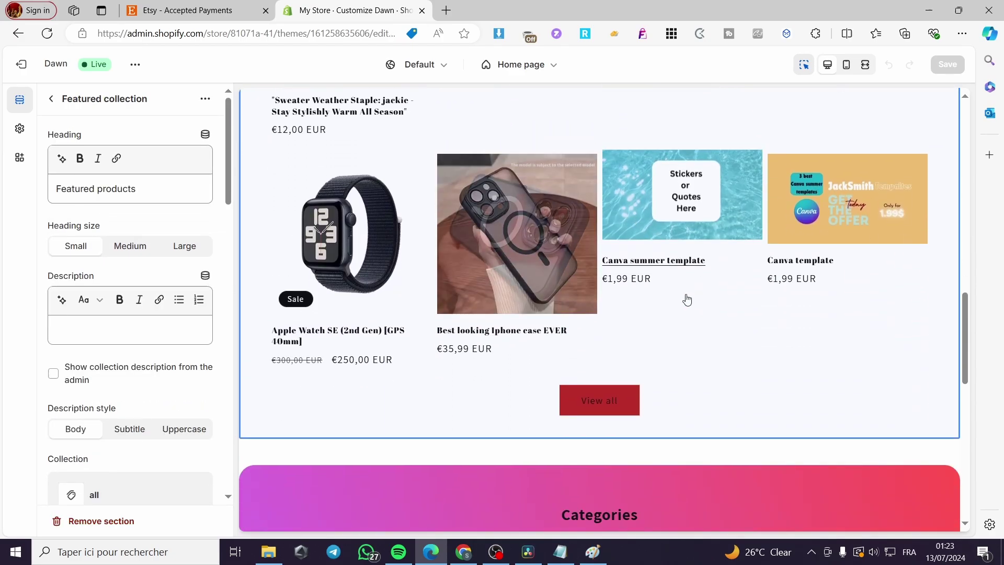
click(52, 101)
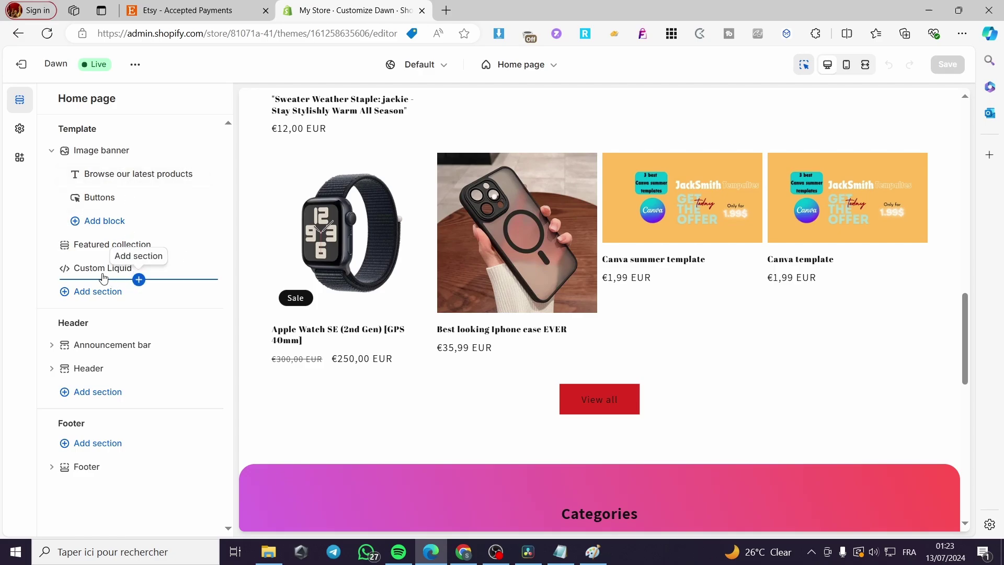
click(85, 268)
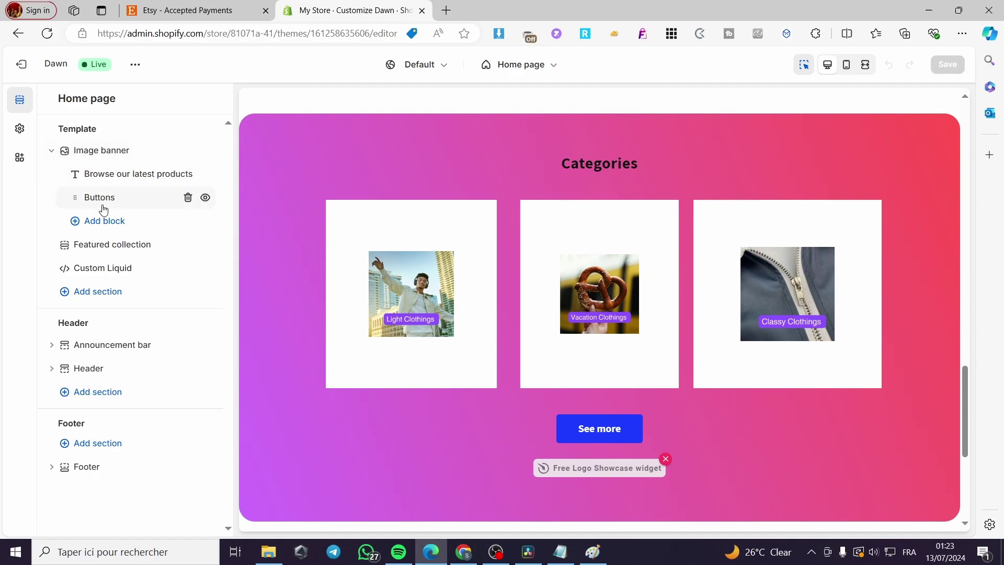
click(113, 250)
scroll(131, 261, down, 4)
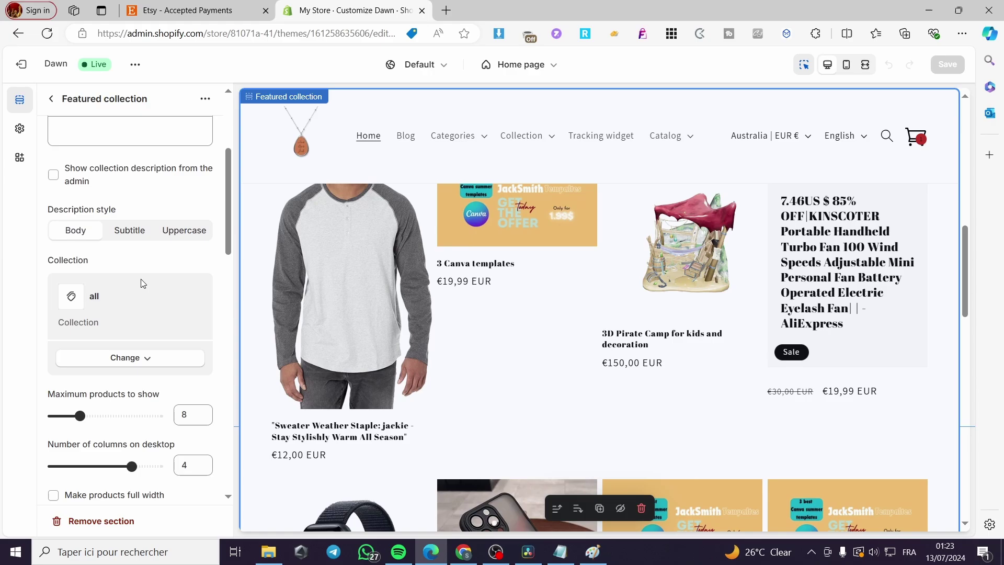
scroll(143, 283, down, 10)
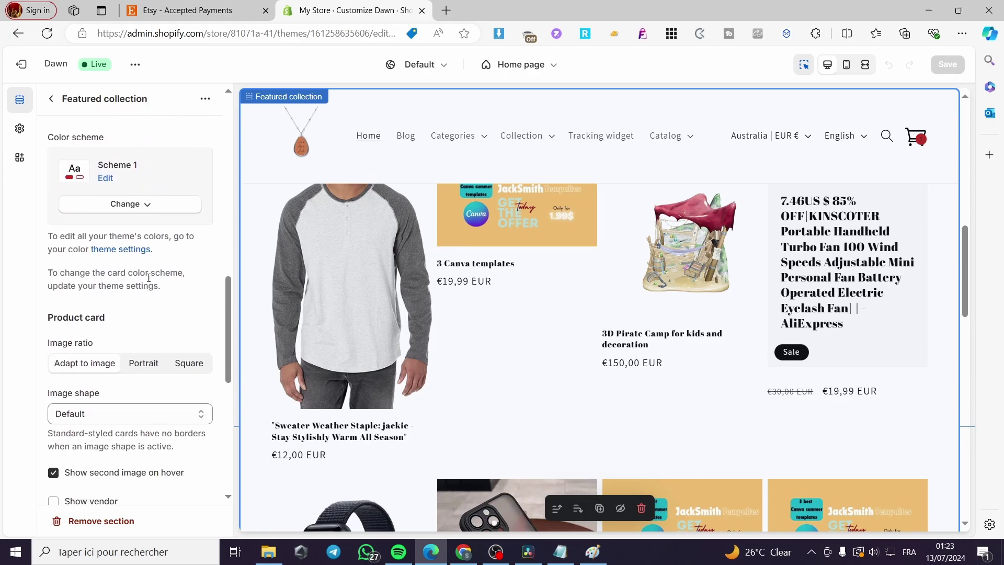
scroll(148, 277, down, 4)
scroll(614, 403, down, 4)
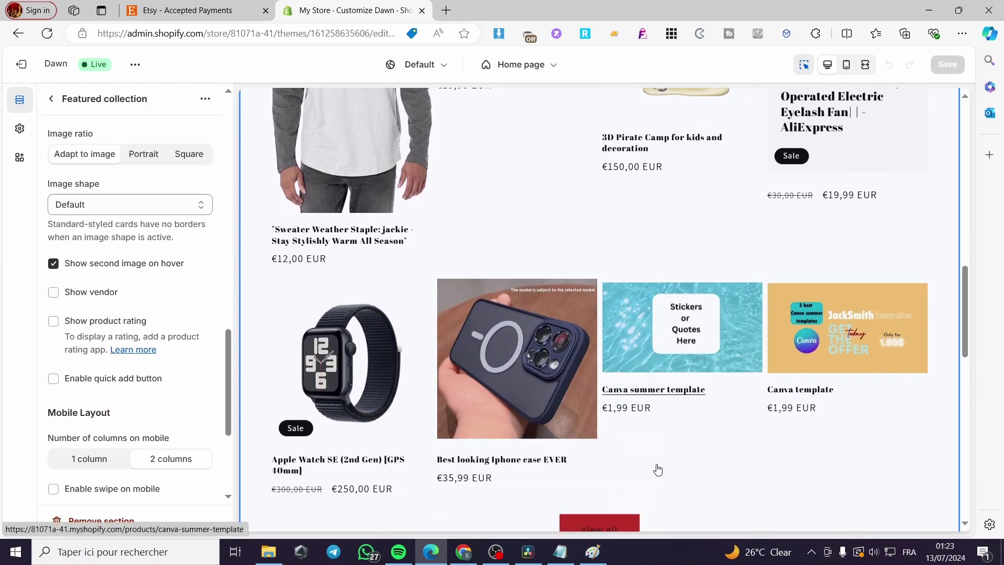
scroll(658, 470, down, 1)
scroll(139, 376, down, 4)
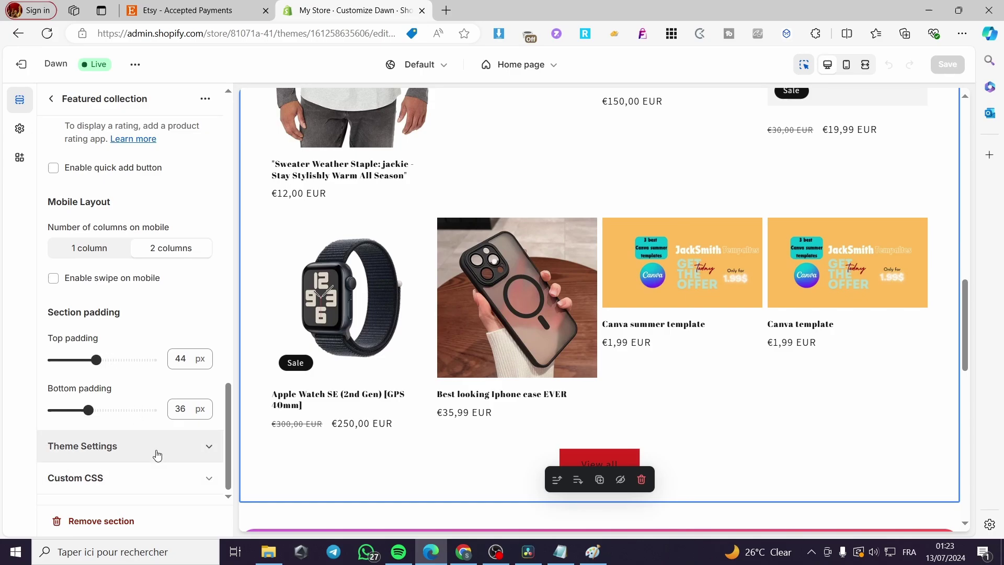
scroll(157, 454, up, 5)
scroll(110, 387, up, 6)
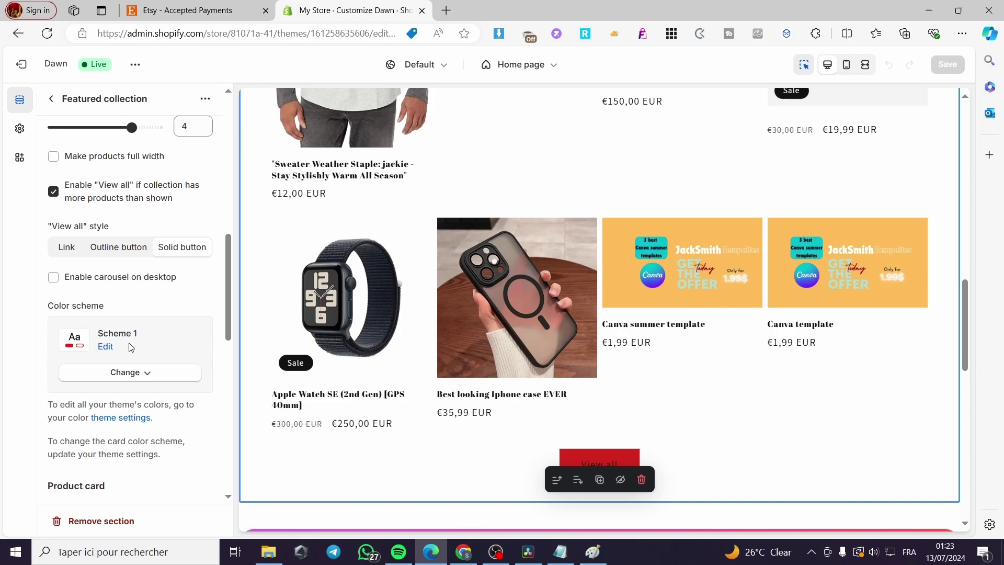
Try the View all style as Link and Outline button, then set it back to Solid button.
click(71, 255)
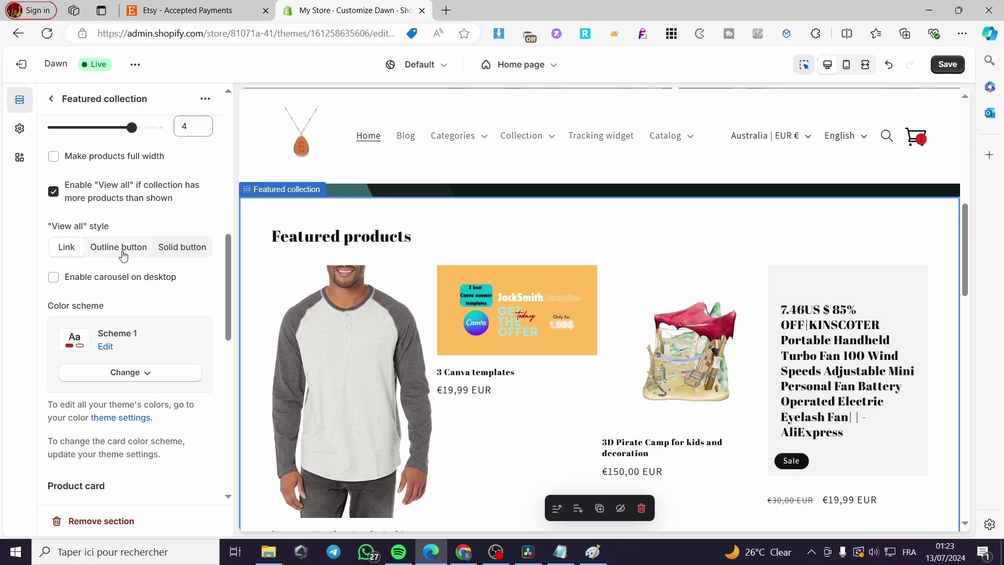
scroll(479, 307, down, 5)
scroll(479, 307, down, 2)
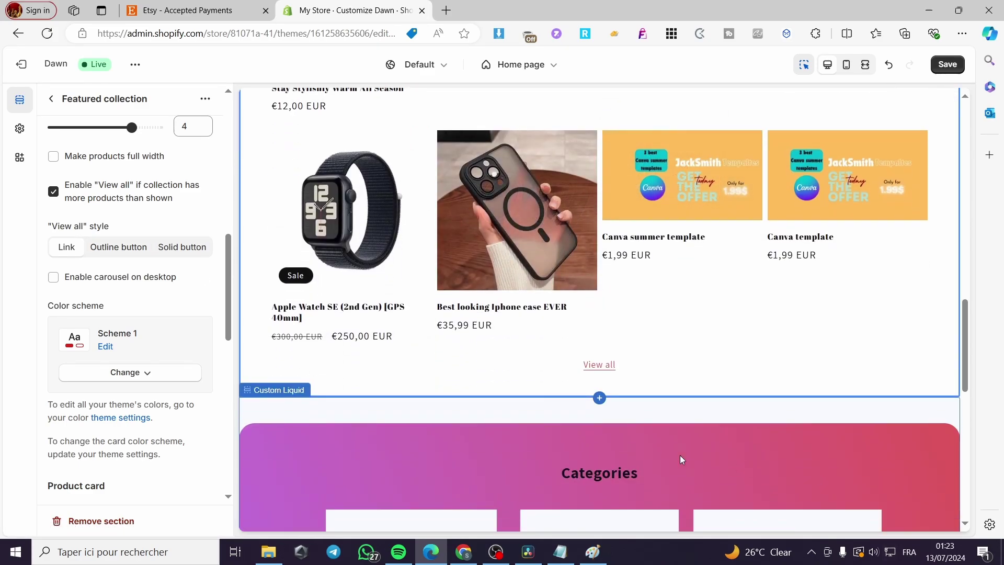
click(135, 246)
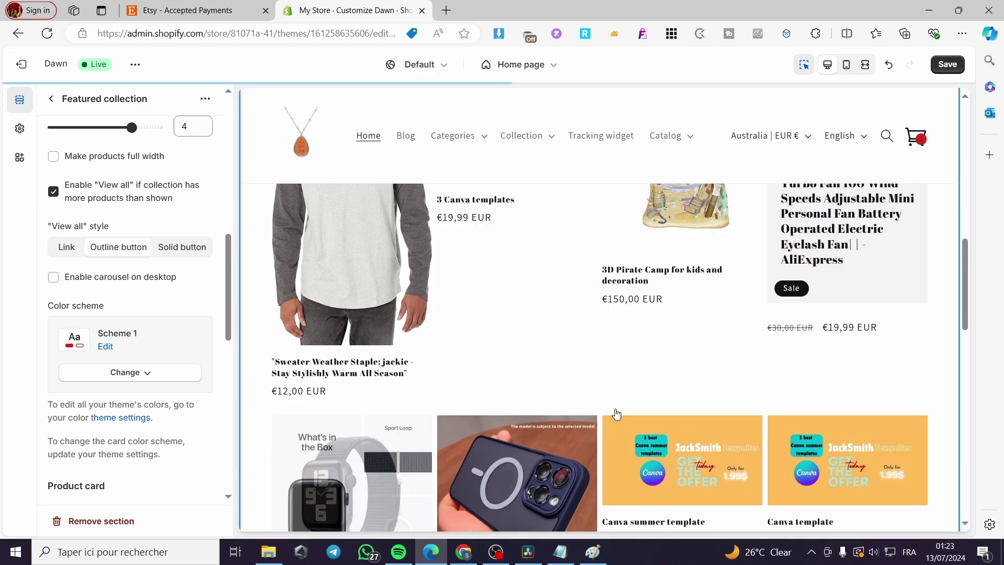
scroll(651, 428, down, 2)
scroll(651, 428, down, 3)
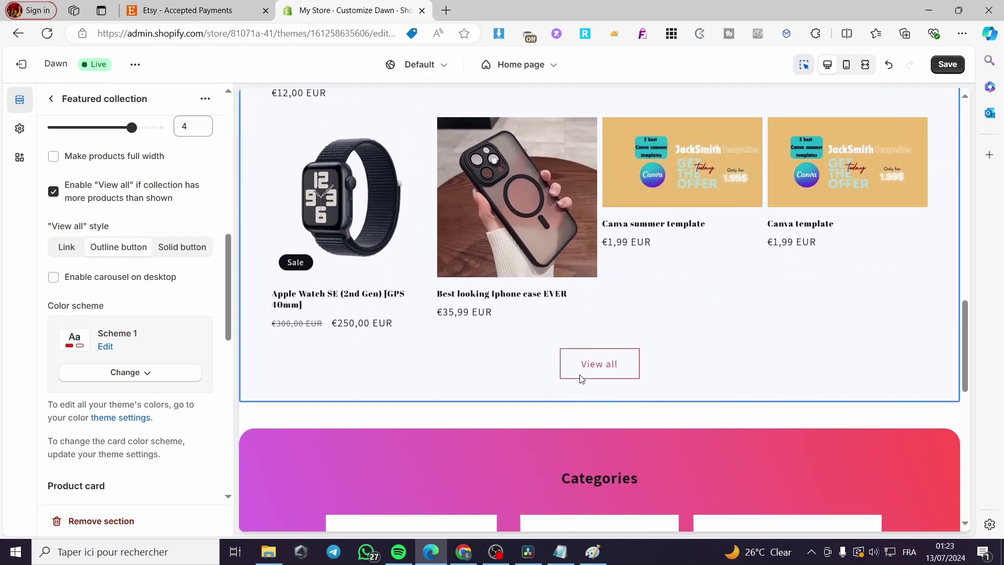
click(183, 247)
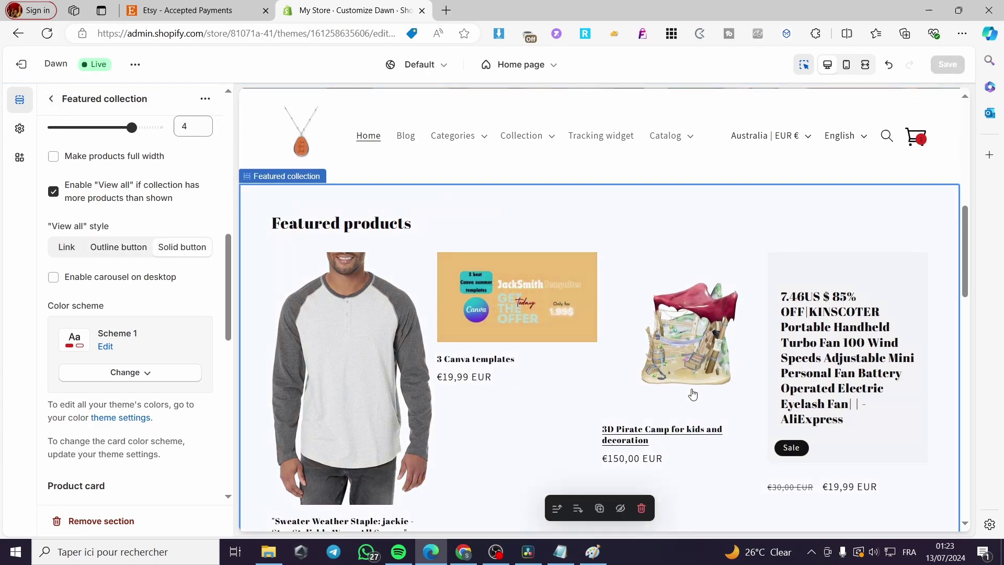
Navigate the preview through the Collection menu to the Summer collection page.
click(48, 103)
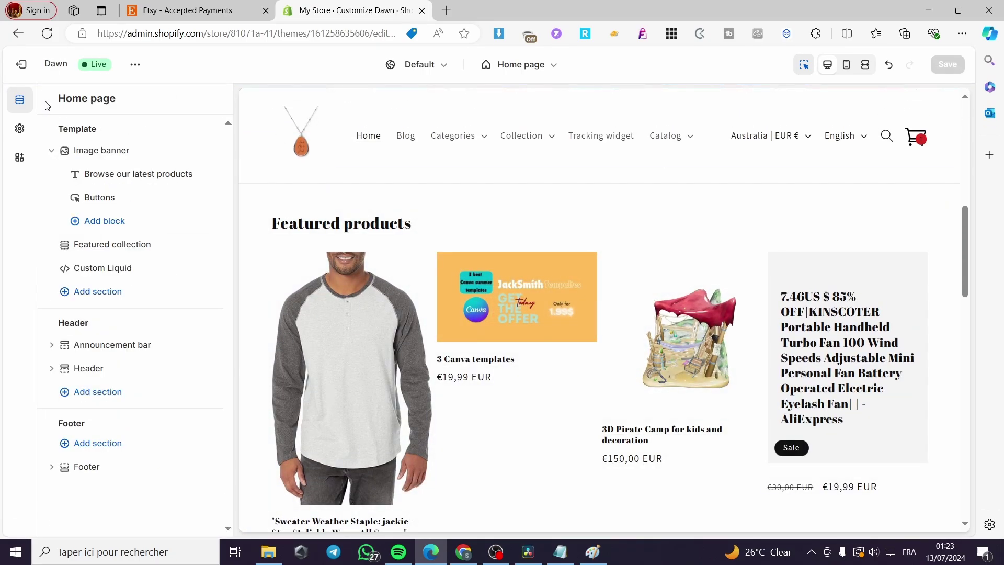
click(467, 135)
click(451, 137)
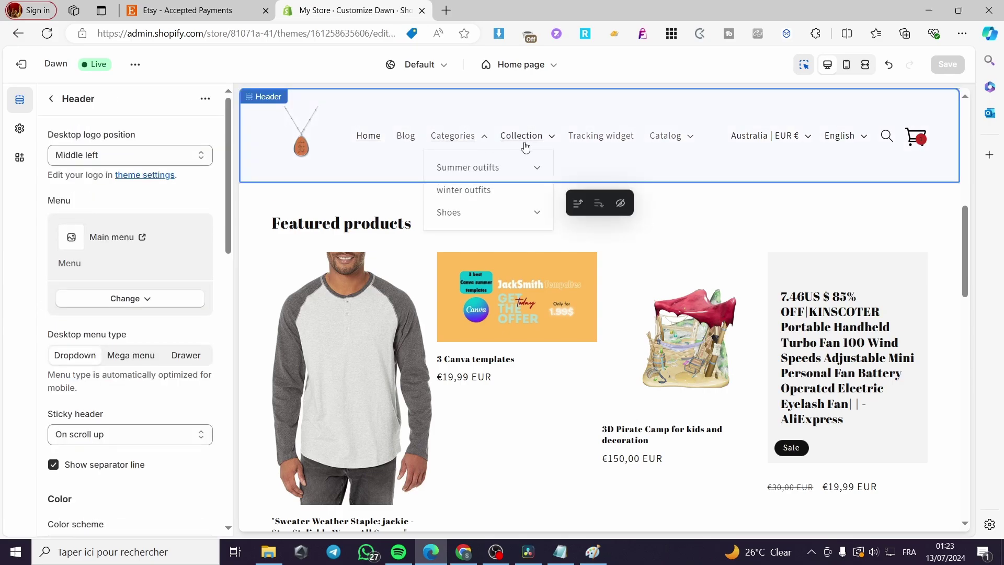
click(525, 144)
click(527, 168)
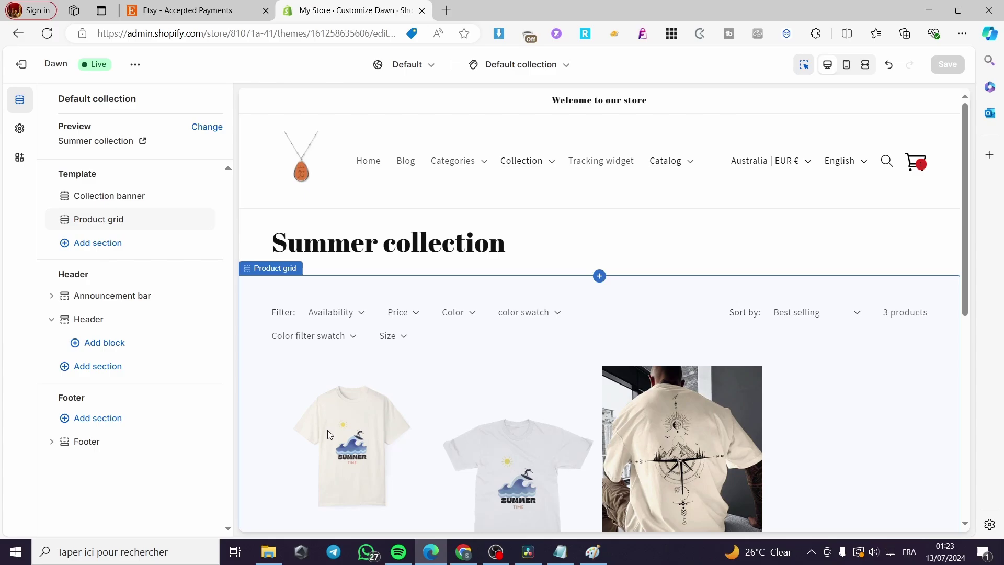
Open the Unisex Garment-Dyed T-shirt product page from the grid and scroll its preview.
click(368, 428)
scroll(367, 426, down, 4)
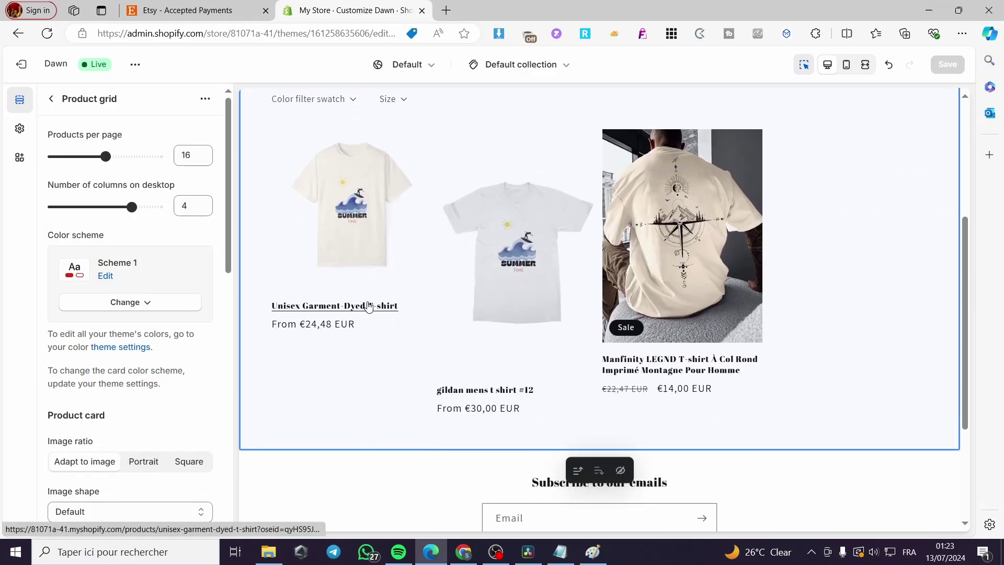
click(368, 306)
scroll(863, 366, down, 2)
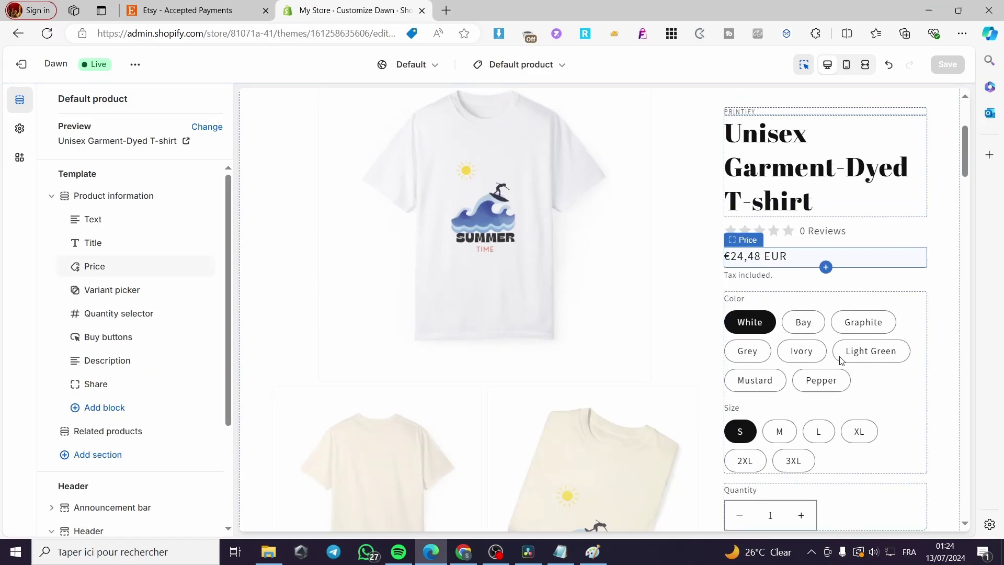
scroll(908, 377, down, 5)
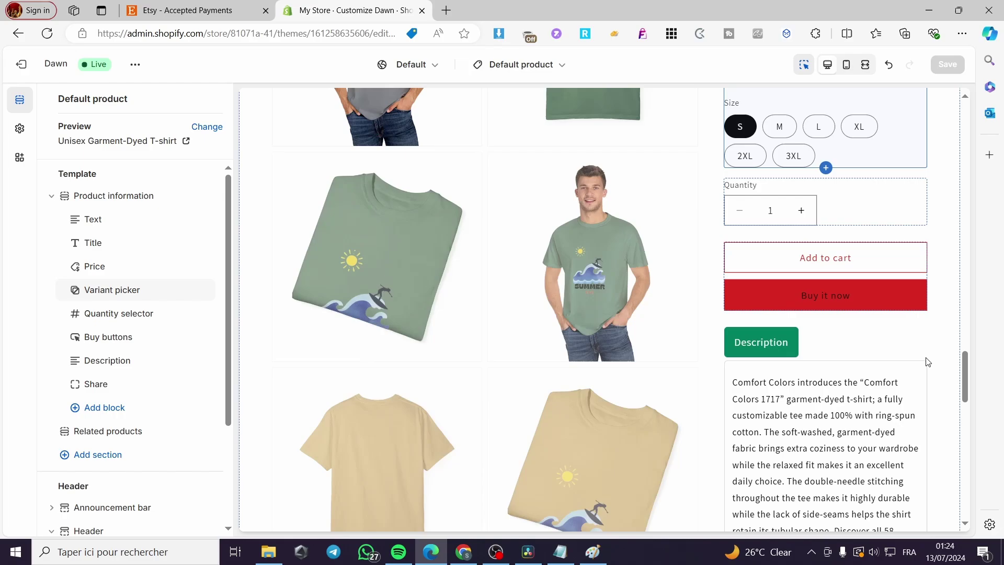
Drag the Buy buttons block up past Text, then down to sit just below Price.
click(864, 273)
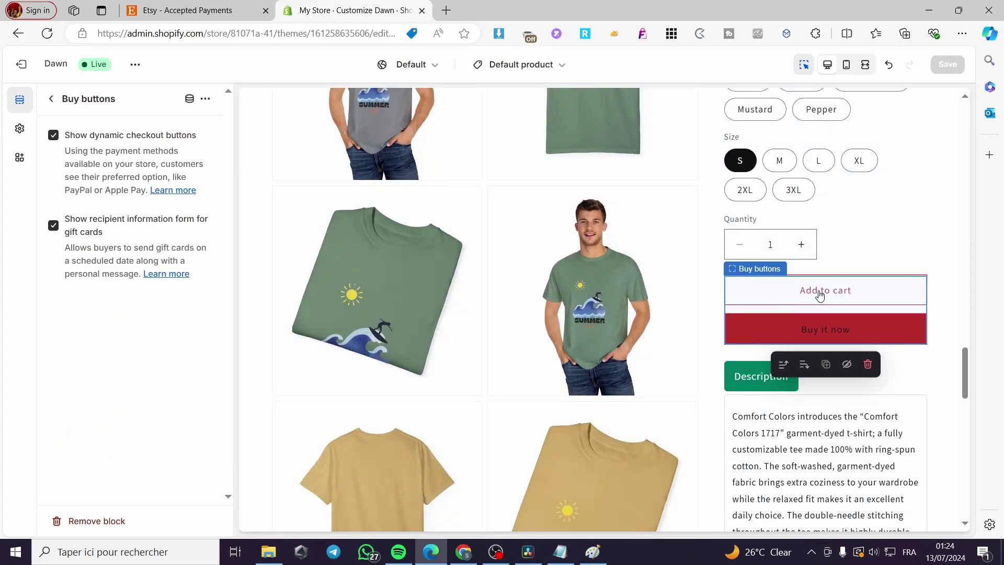
click(51, 99)
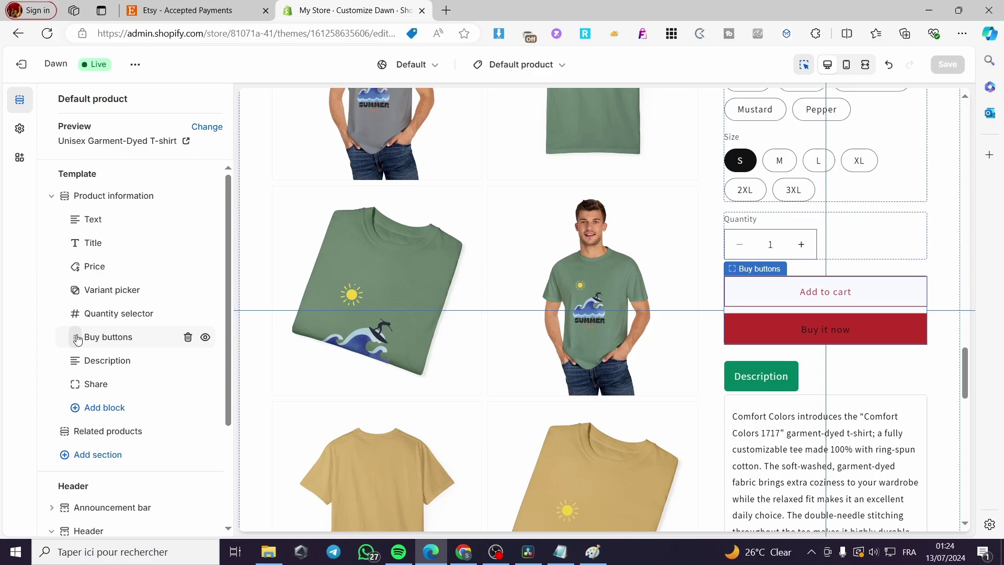
drag(78, 343, 81, 250)
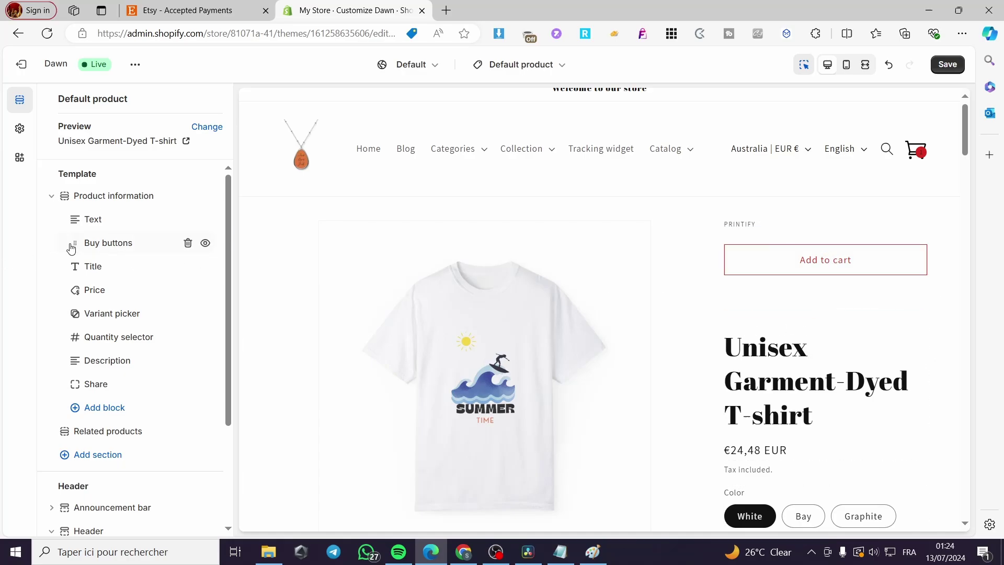
drag(75, 246, 78, 293)
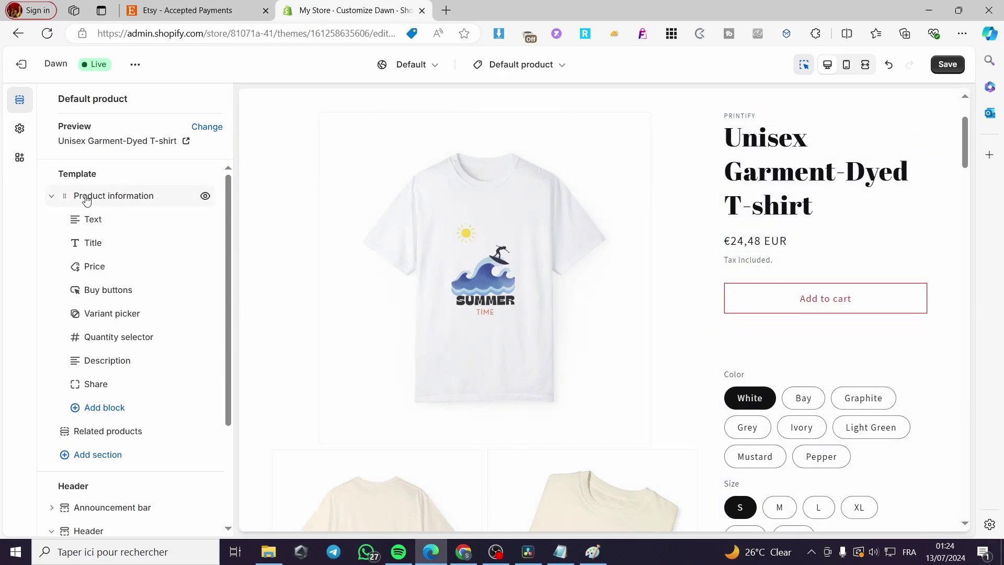
Leave the editor without saving, search the admin for 'buttons', and close the app store results.
click(22, 64)
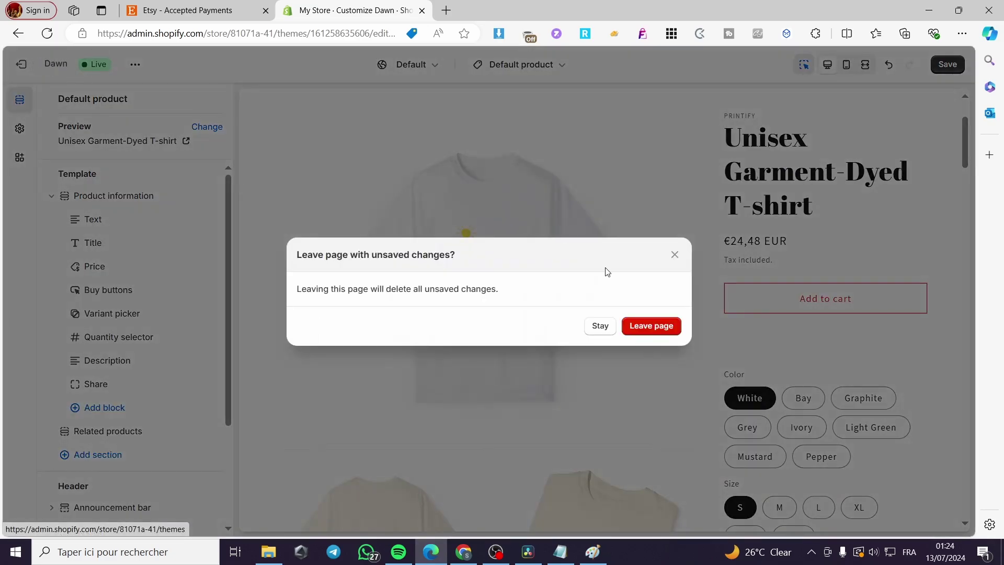
click(651, 326)
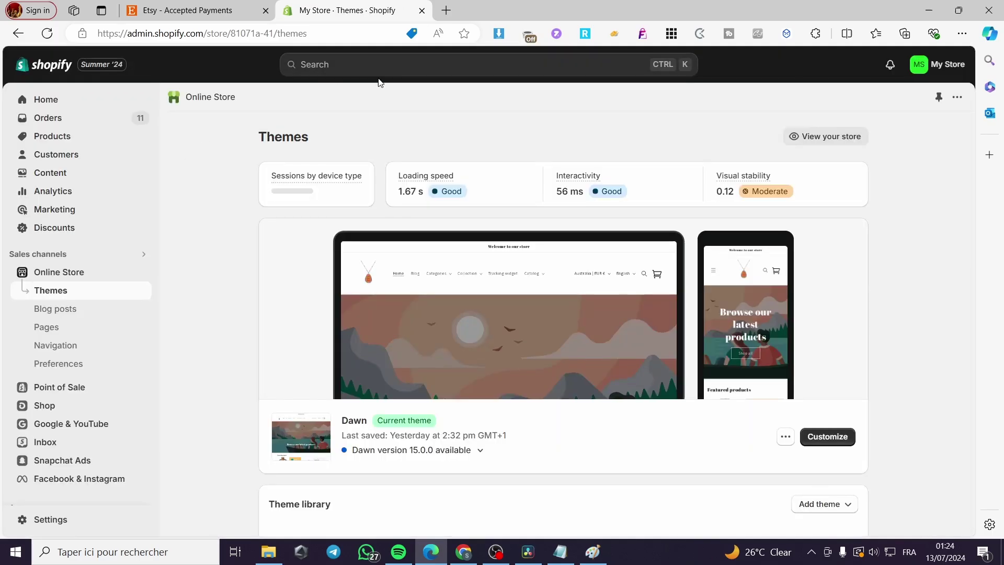
click(376, 67)
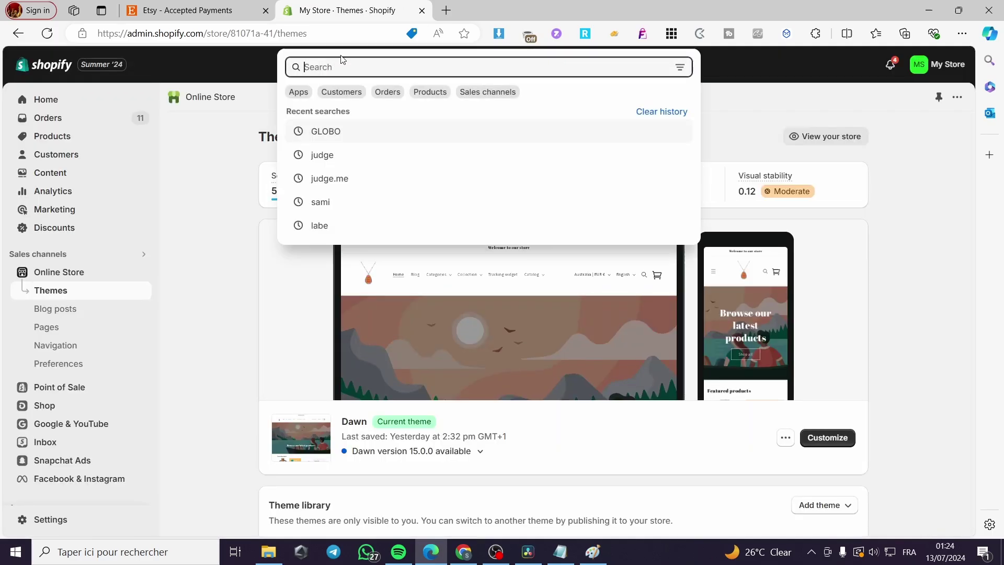
text(button)
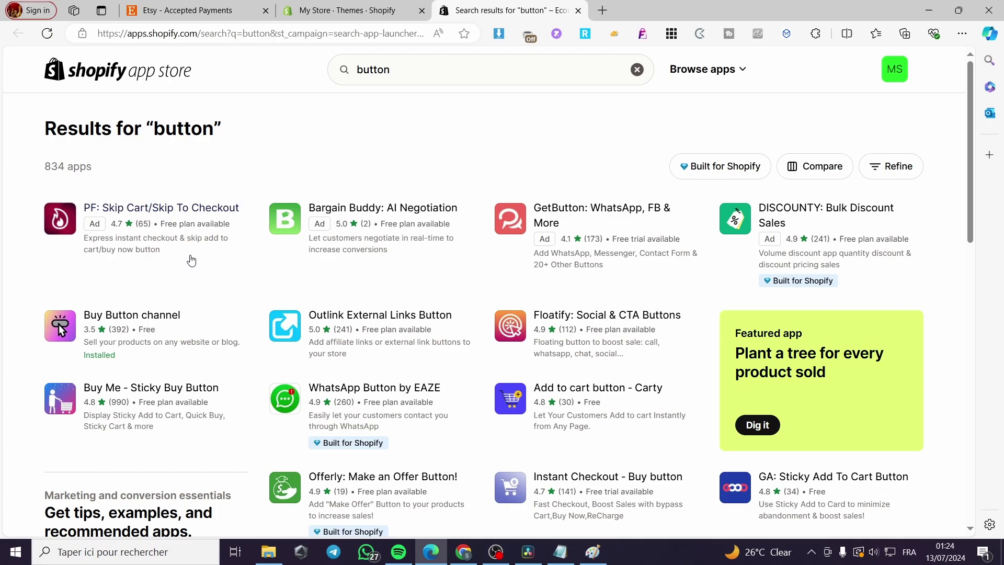
click(577, 10)
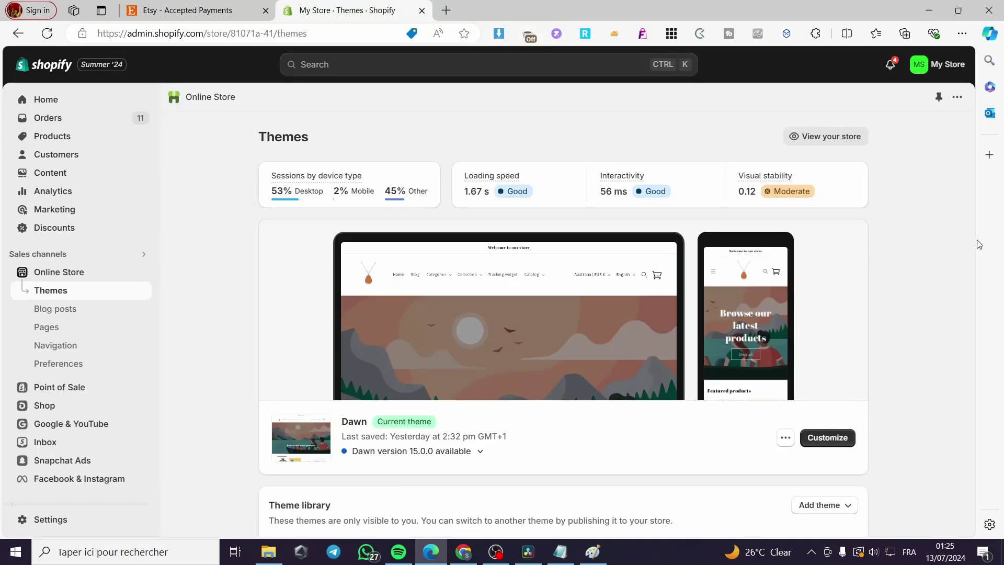